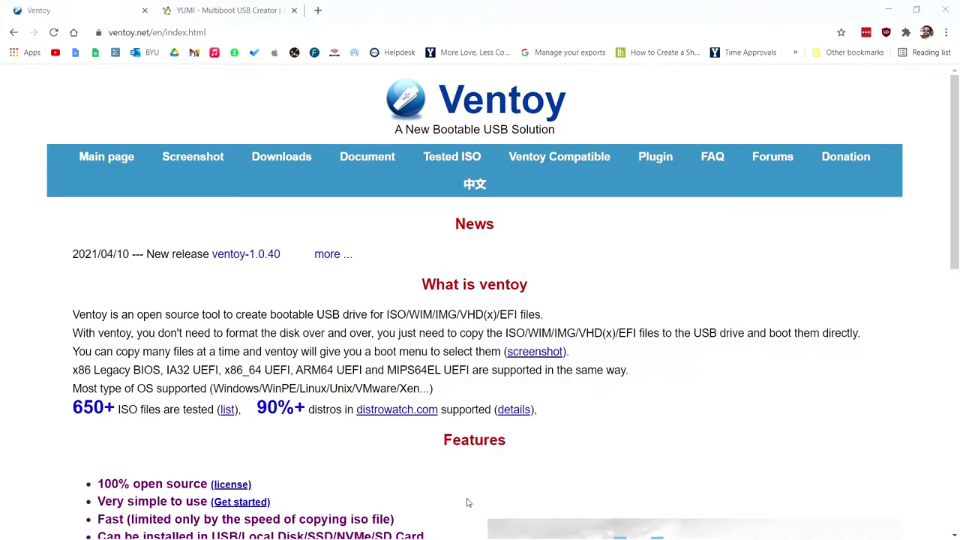
Step: Browse the Pendrivelinux YUMI Multiboot USB Creator page, then close it to return to the Ventoy site
{"action": "left_click", "coordinate": [209, 11]}
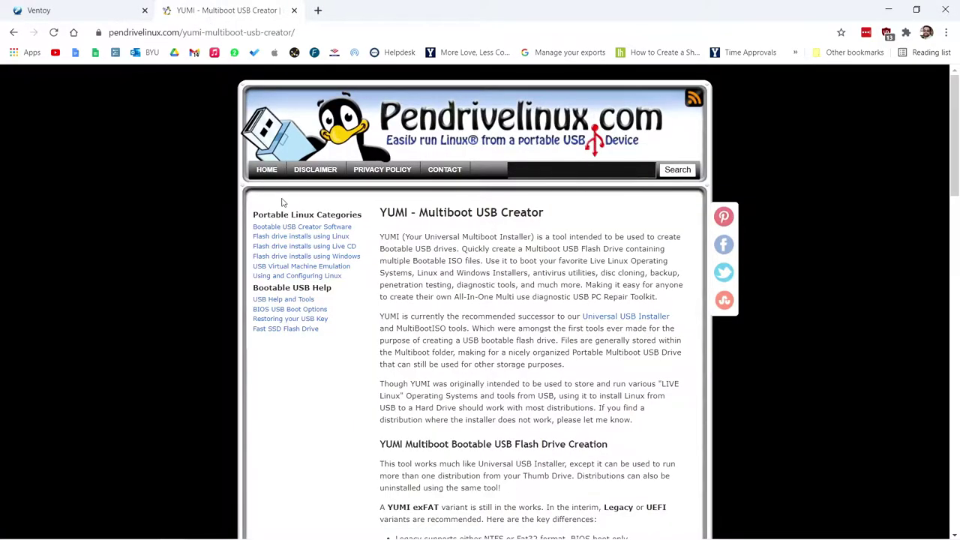
{"action": "scroll", "coordinate": [277, 243], "scroll_direction": "down", "scroll_amount": 3}
{"action": "scroll", "coordinate": [279, 245], "scroll_direction": "up", "scroll_amount": 3}
{"action": "scroll", "coordinate": [515, 268], "scroll_direction": "down", "scroll_amount": 7}
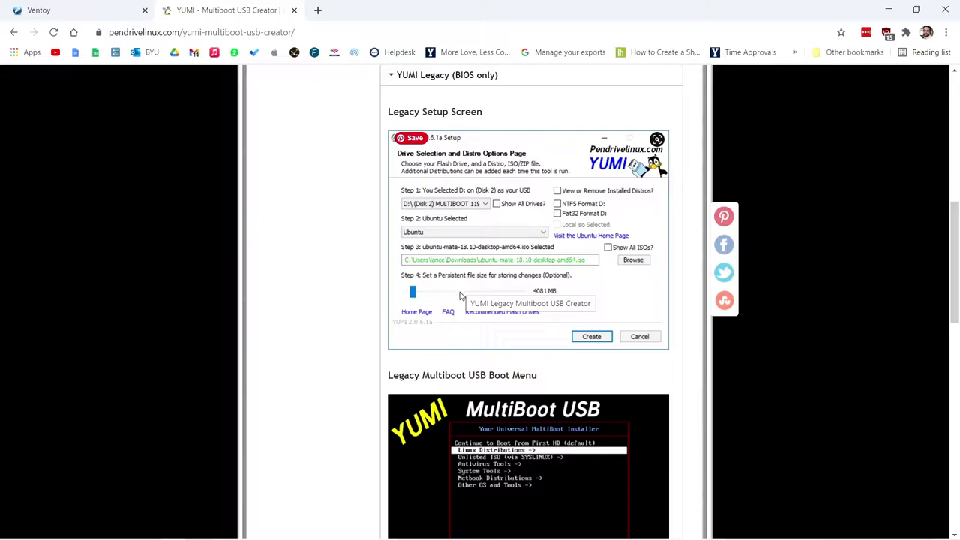
{"action": "scroll", "coordinate": [461, 292], "scroll_direction": "up", "scroll_amount": 2}
{"action": "scroll", "coordinate": [461, 295], "scroll_direction": "up", "scroll_amount": 4}
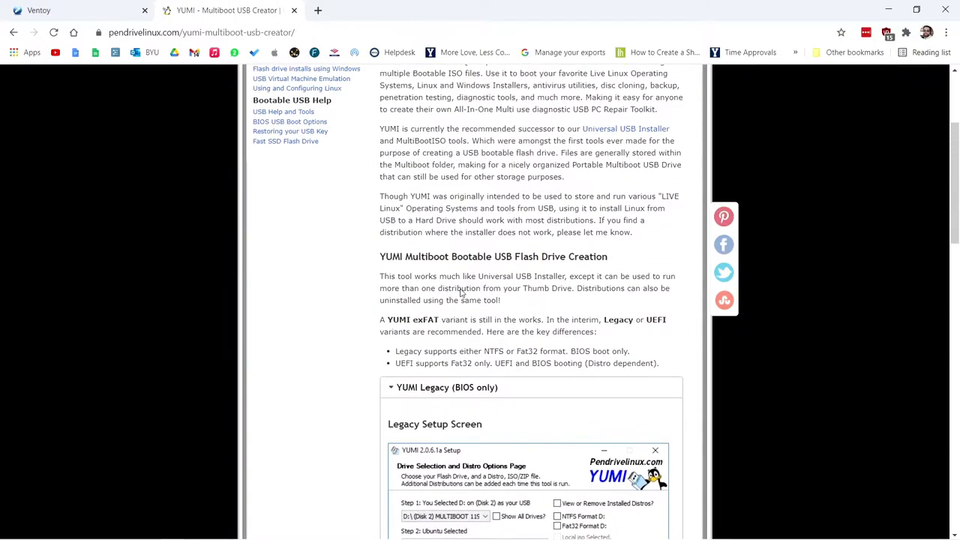
{"action": "scroll", "coordinate": [461, 292], "scroll_direction": "down", "scroll_amount": 3}
{"action": "scroll", "coordinate": [460, 292], "scroll_direction": "down", "scroll_amount": 2}
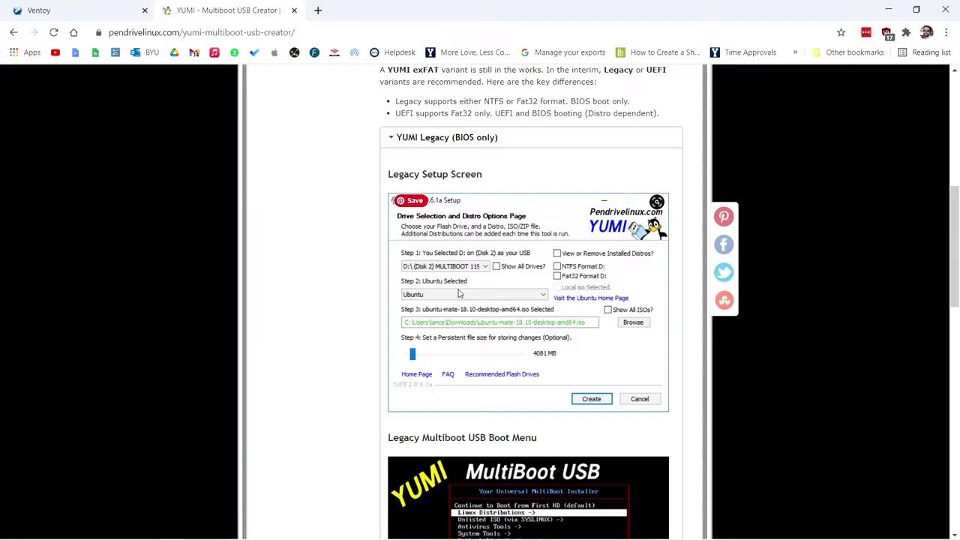
{"action": "scroll", "coordinate": [465, 295], "scroll_direction": "down", "scroll_amount": 2}
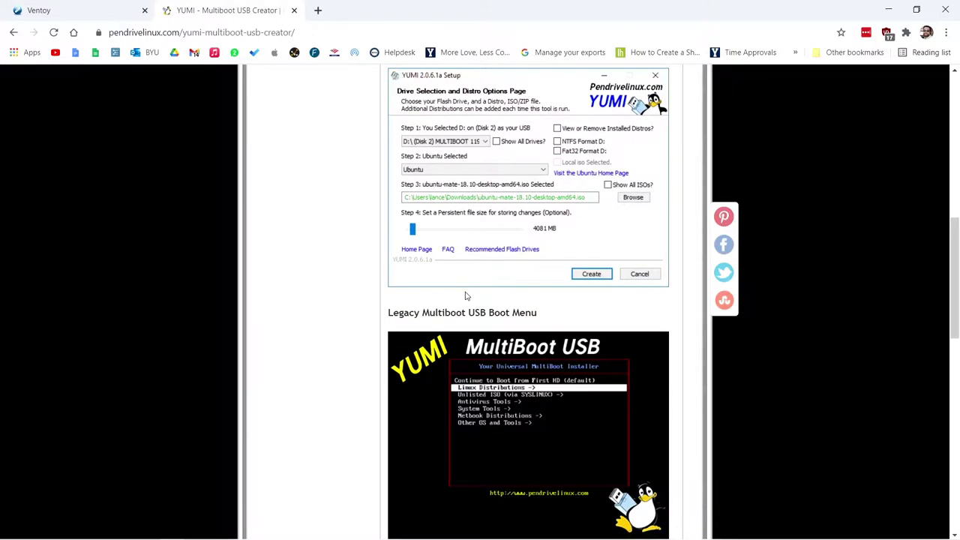
{"action": "scroll", "coordinate": [465, 295], "scroll_direction": "up", "scroll_amount": 1}
{"action": "scroll", "coordinate": [465, 296], "scroll_direction": "up", "scroll_amount": 3}
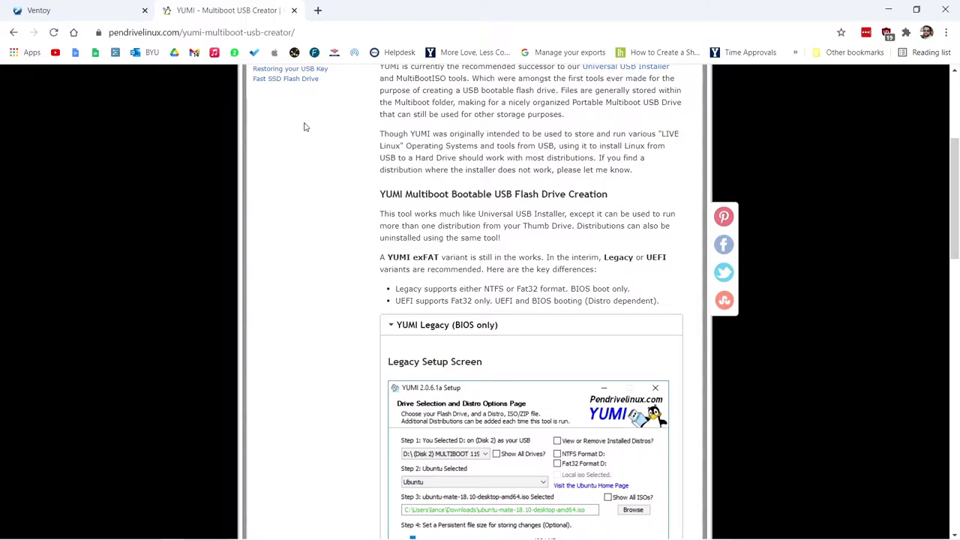
{"action": "left_click", "coordinate": [294, 10]}
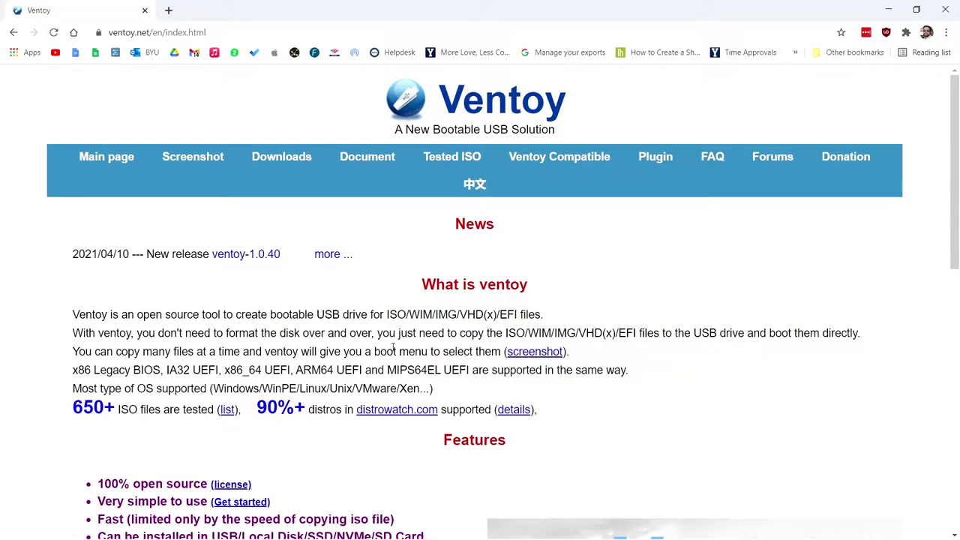
{"action": "scroll", "coordinate": [390, 343], "scroll_direction": "down", "scroll_amount": 4}
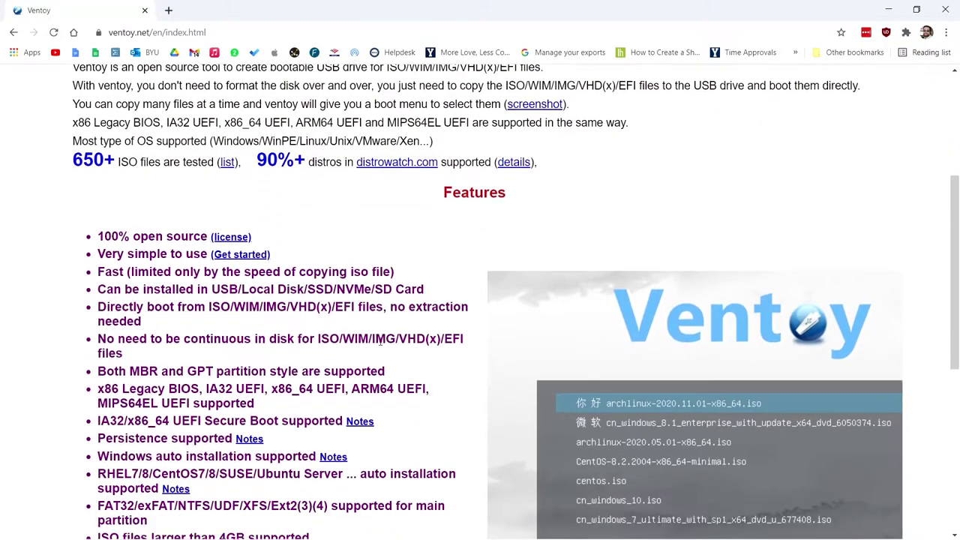
{"action": "scroll", "coordinate": [383, 340], "scroll_direction": "down", "scroll_amount": 5}
{"action": "scroll", "coordinate": [381, 341], "scroll_direction": "up", "scroll_amount": 9}
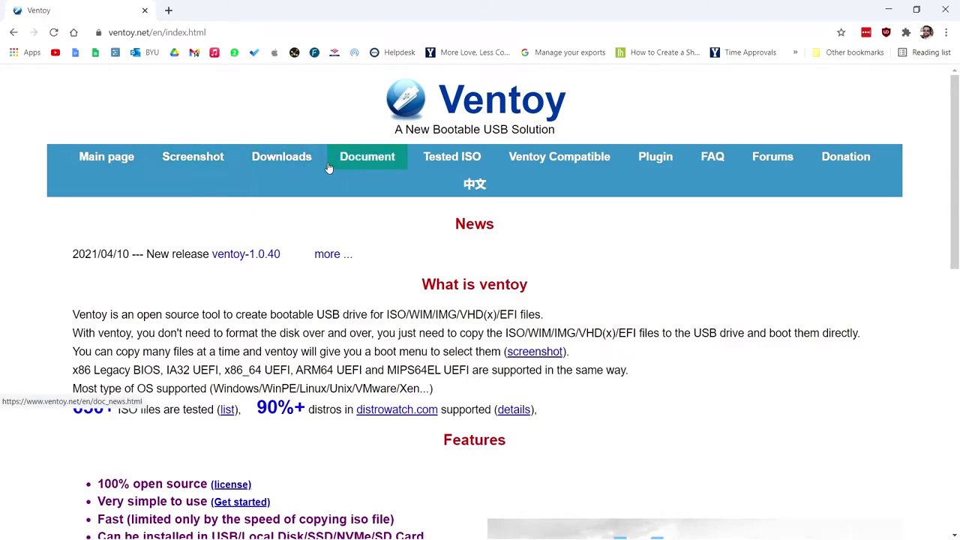
Step: Save ventoy-1.0.40-windows.zip from the GitHub releases page into Downloads and open the archive
{"action": "left_click", "coordinate": [285, 160]}
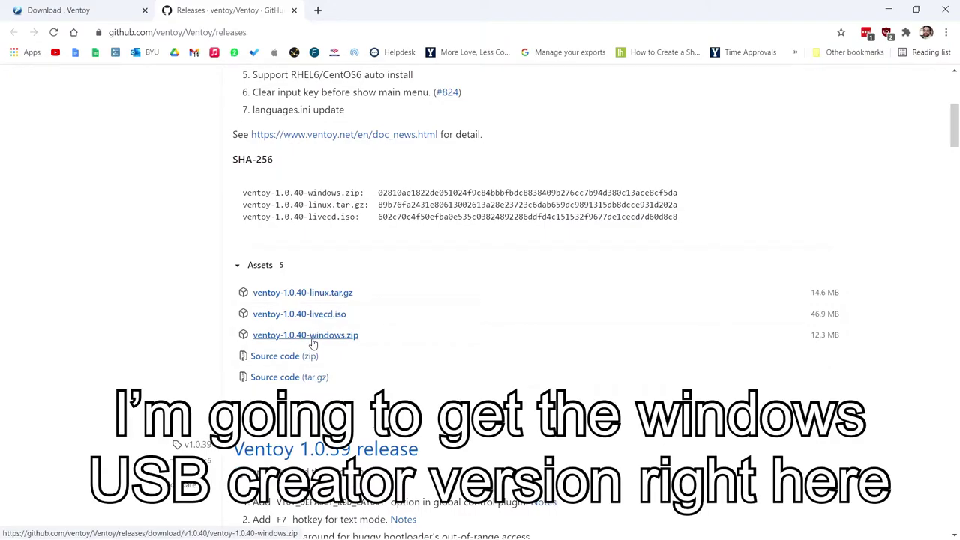
{"action": "left_click", "coordinate": [313, 337]}
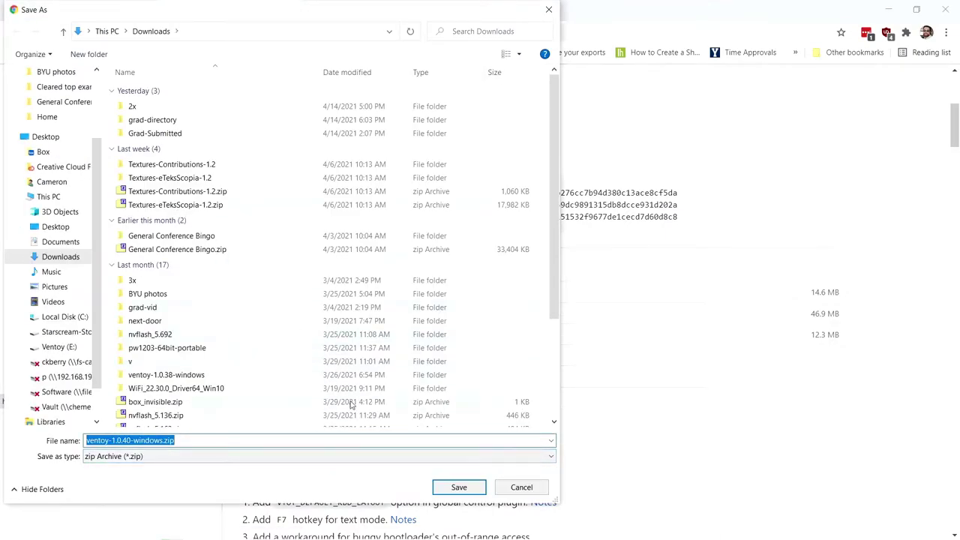
{"action": "left_click", "coordinate": [445, 488]}
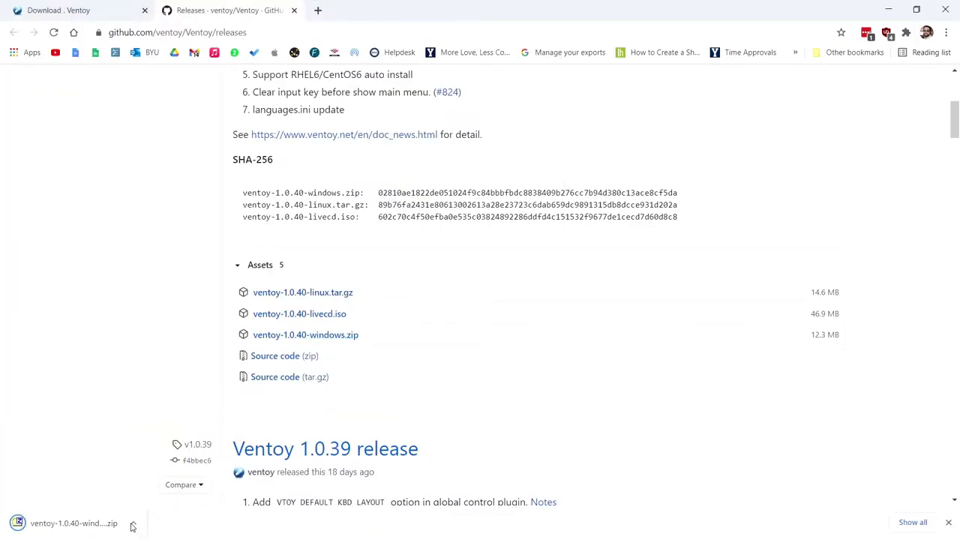
{"action": "left_click", "coordinate": [128, 523]}
Step: Open the ventoy-1.0.40 folder in the archive and run Ventoy2Disk.exe
{"action": "left_click_drag", "start_coordinate": [285, 38], "coordinate": [507, 137]}
{"action": "double_click", "coordinate": [424, 269]}
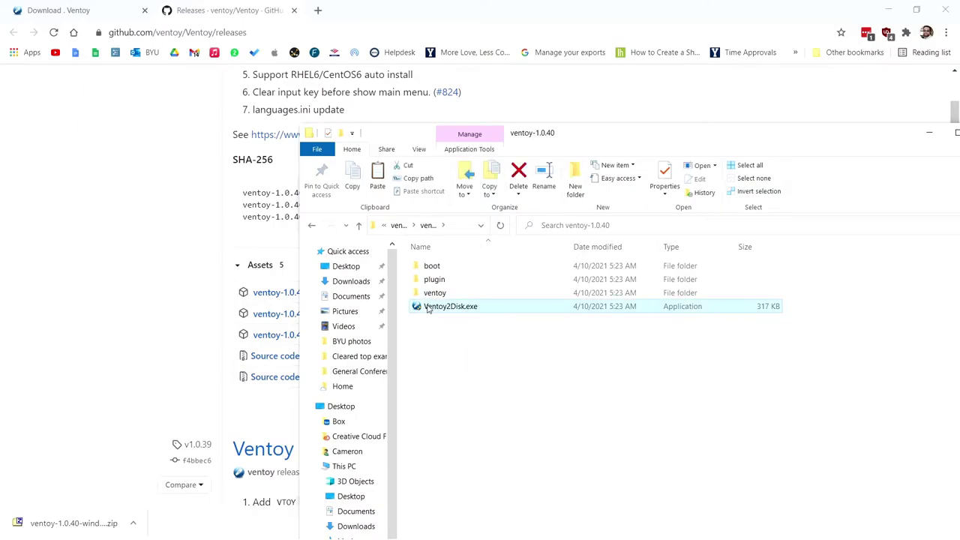
{"action": "double_click", "coordinate": [429, 308]}
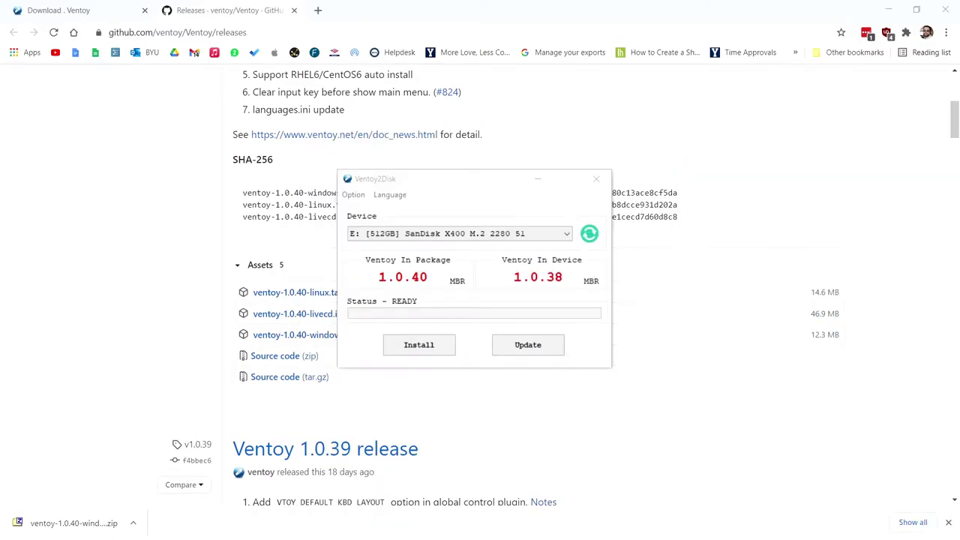
Step: Select E: [512GB] SanDisk X400 M.2 2280 as the device
{"action": "left_click", "coordinate": [540, 235]}
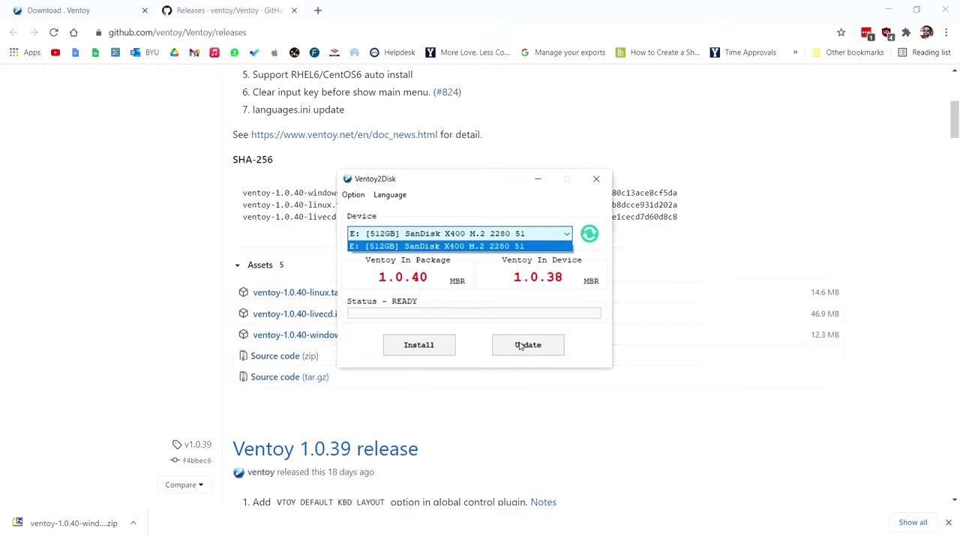
Step: Install Ventoy 1.0.40 onto drive E:, accepting both formatting warnings
{"action": "left_click", "coordinate": [419, 347]}
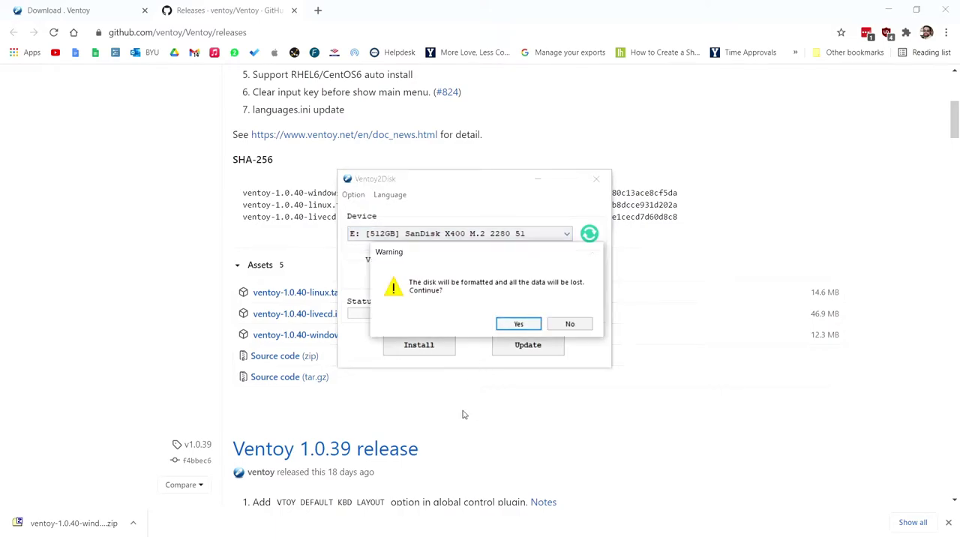
{"action": "left_click", "coordinate": [516, 325]}
{"action": "left_click", "coordinate": [516, 326]}
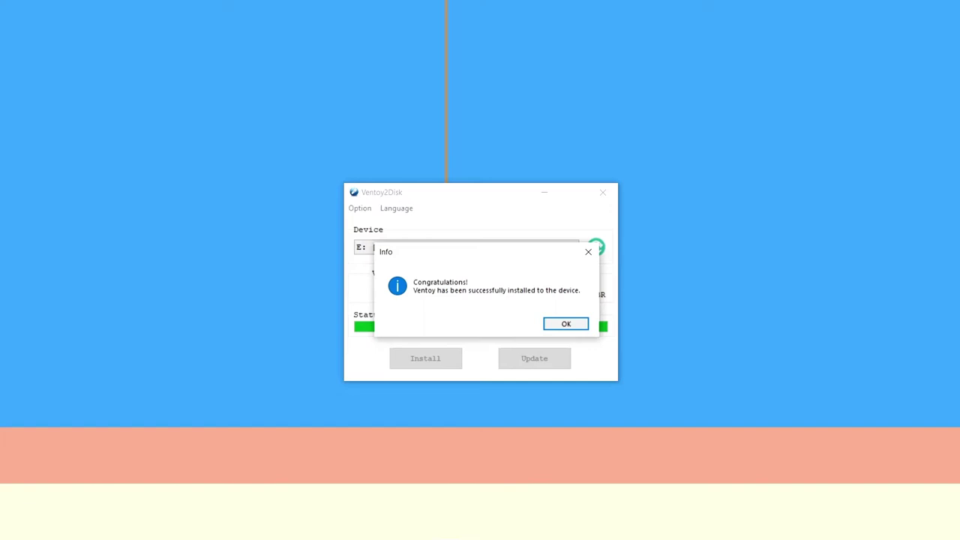
Step: Dismiss the success message, close Ventoy2Disk, and open Ventoy (E:) from This PC
{"action": "key", "text": "Return"}
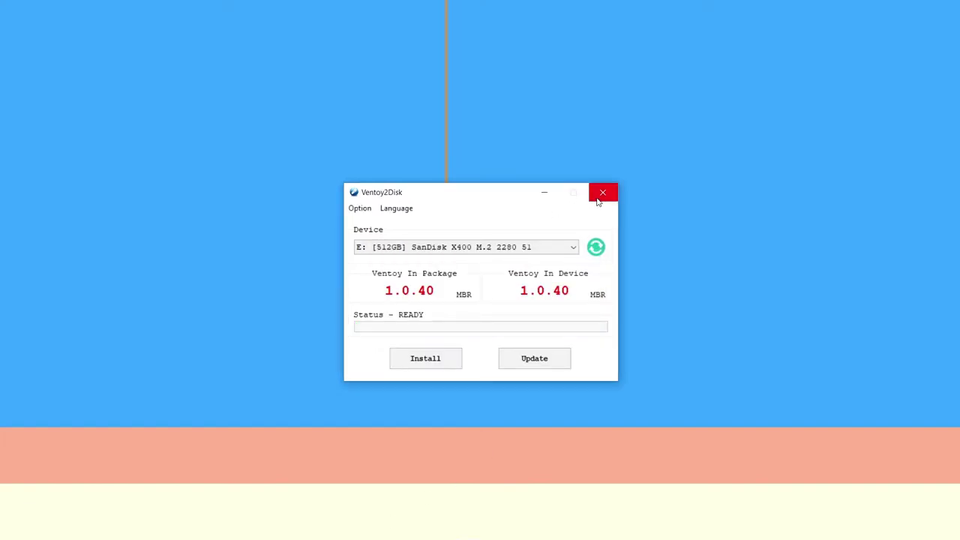
{"action": "left_click", "coordinate": [601, 193]}
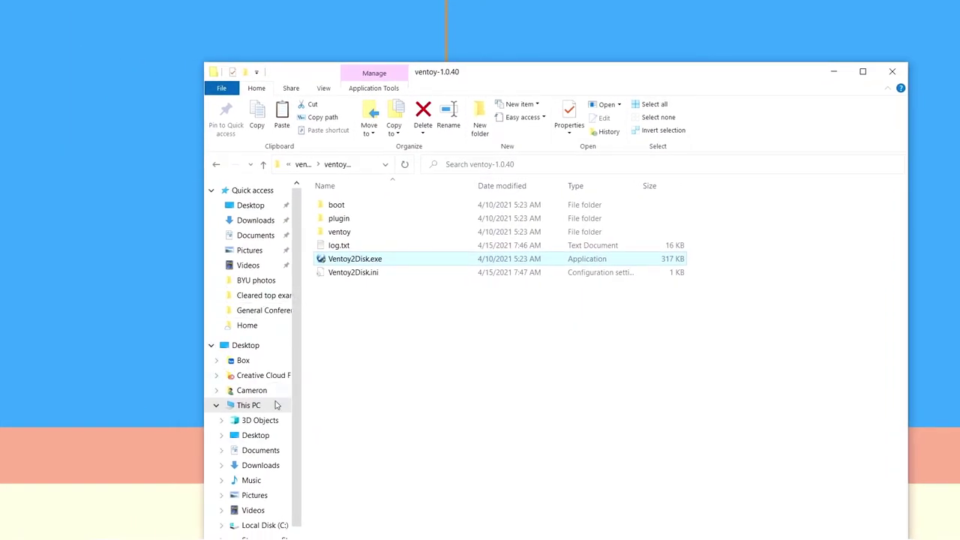
{"action": "left_click", "coordinate": [248, 406]}
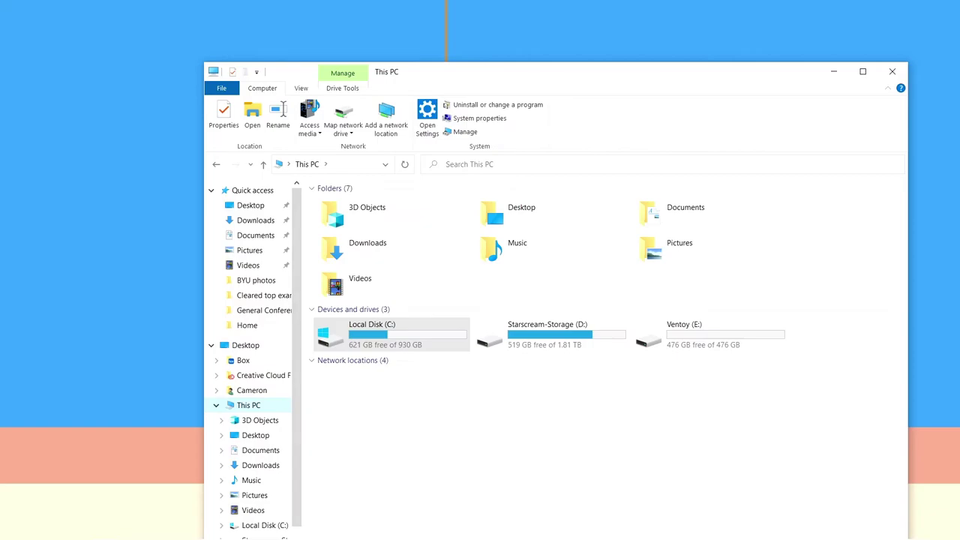
{"action": "double_click", "coordinate": [681, 341]}
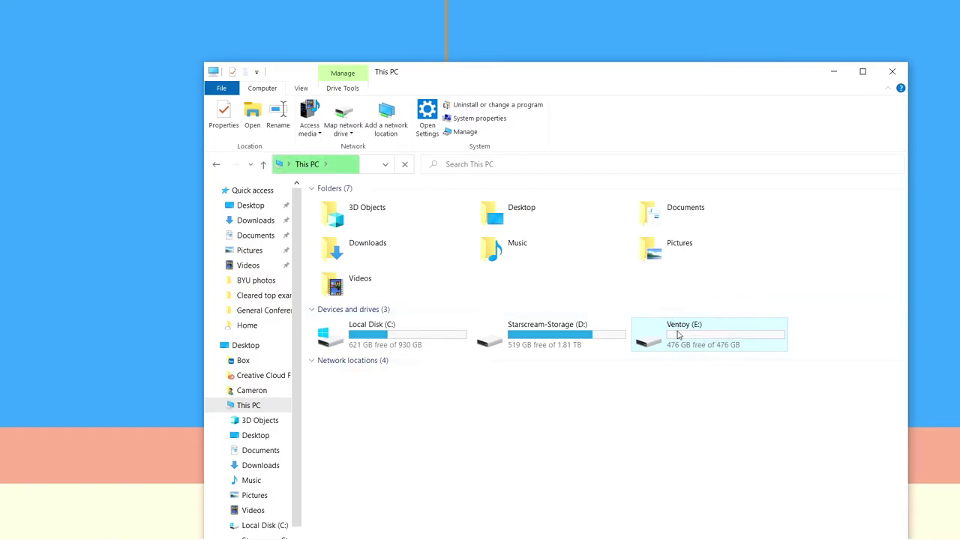
{"action": "double_click", "coordinate": [677, 335]}
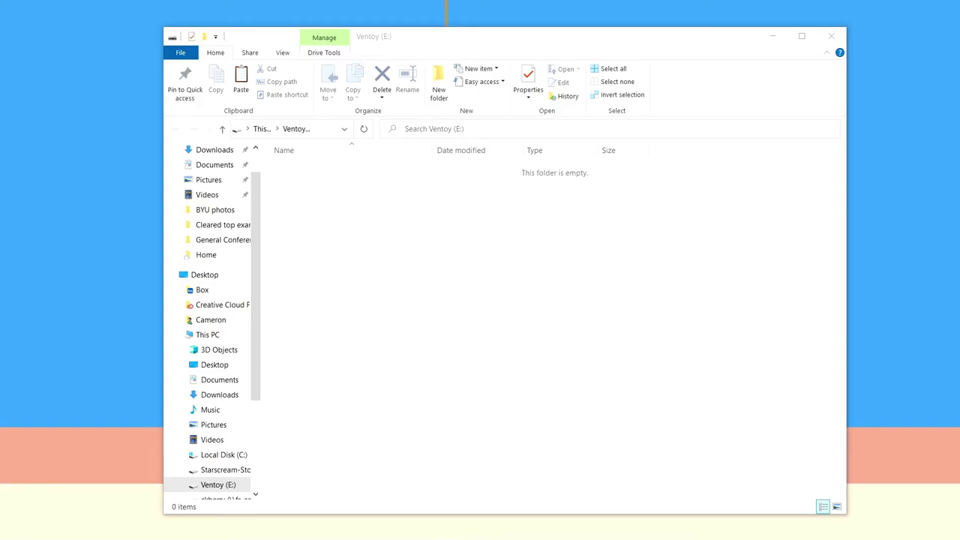
{"action": "left_click_drag", "start_coordinate": [773, 318], "coordinate": [463, 262]}
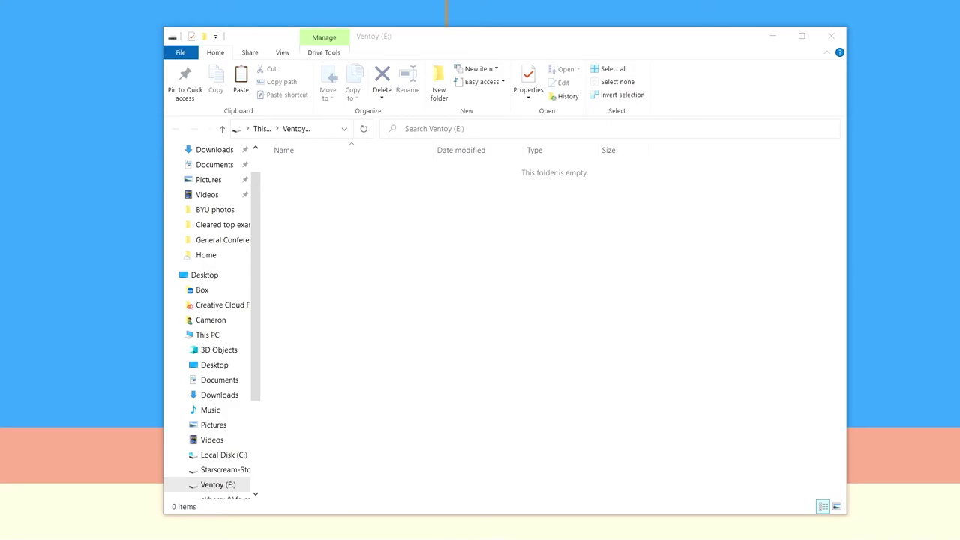